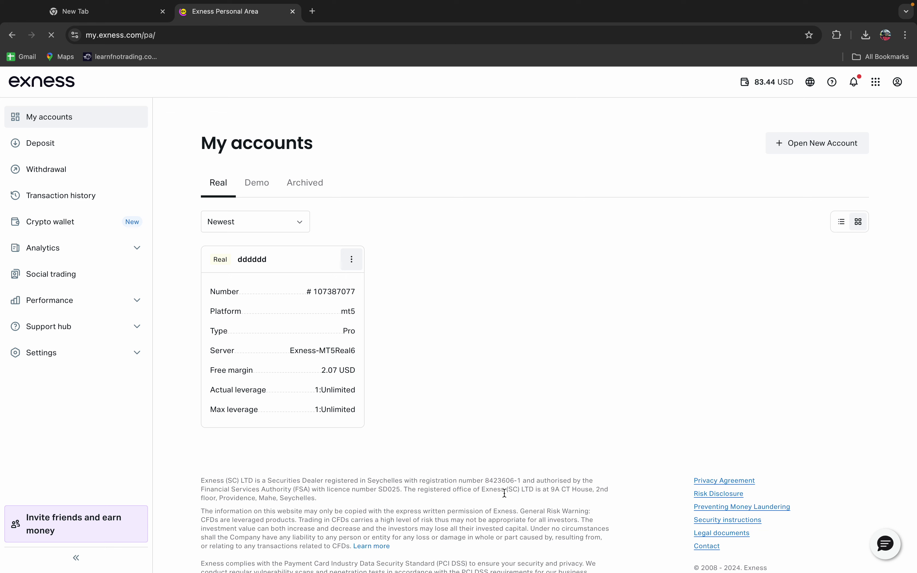
Review the balances of the trading account and wallets, and the payment methods available for withdrawal.
click(762, 91)
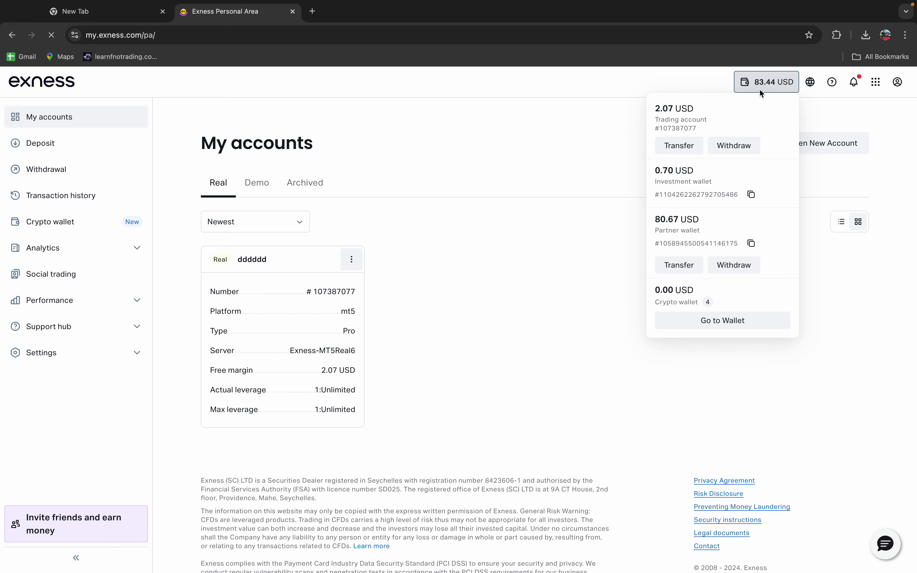
click(543, 123)
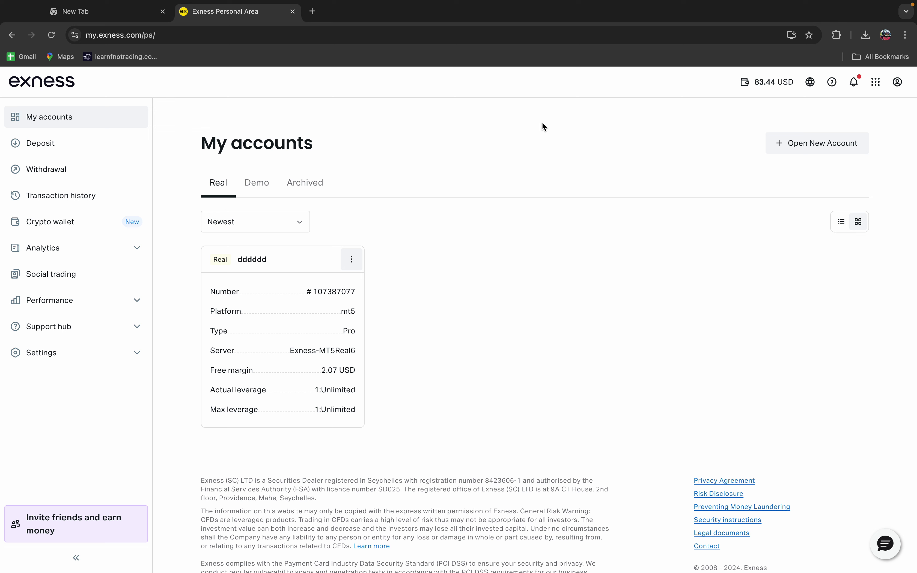
click(46, 169)
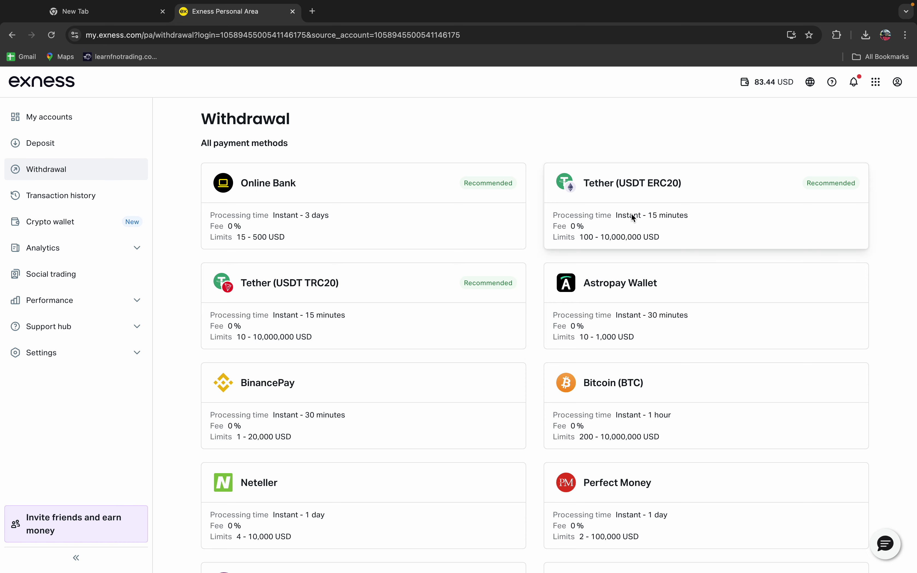
scroll(631, 213, down, 6)
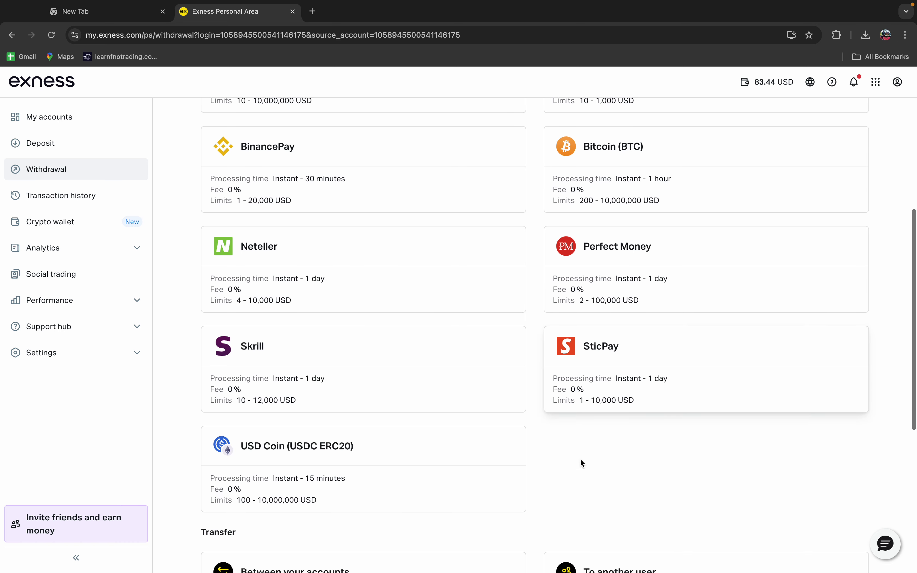
scroll(580, 459, down, 8)
scroll(580, 458, up, 14)
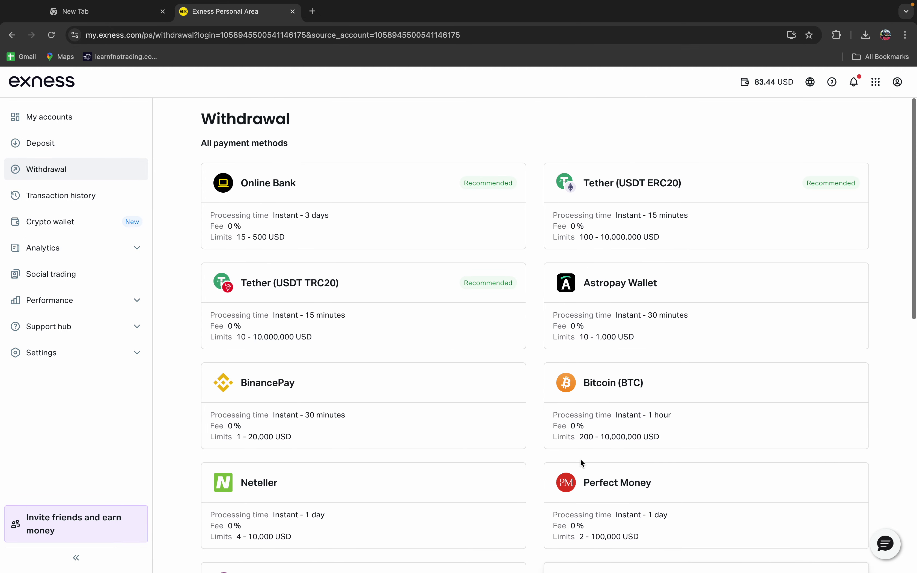
Set up an Online Bank withdrawal of 20 USD from the partner wallet and proceed to its confirmation.
click(325, 229)
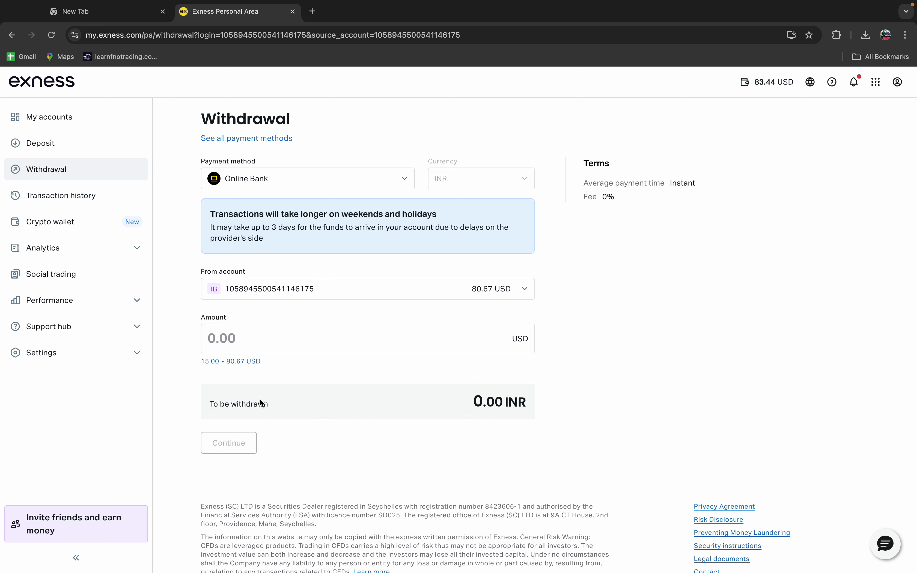
click(214, 343)
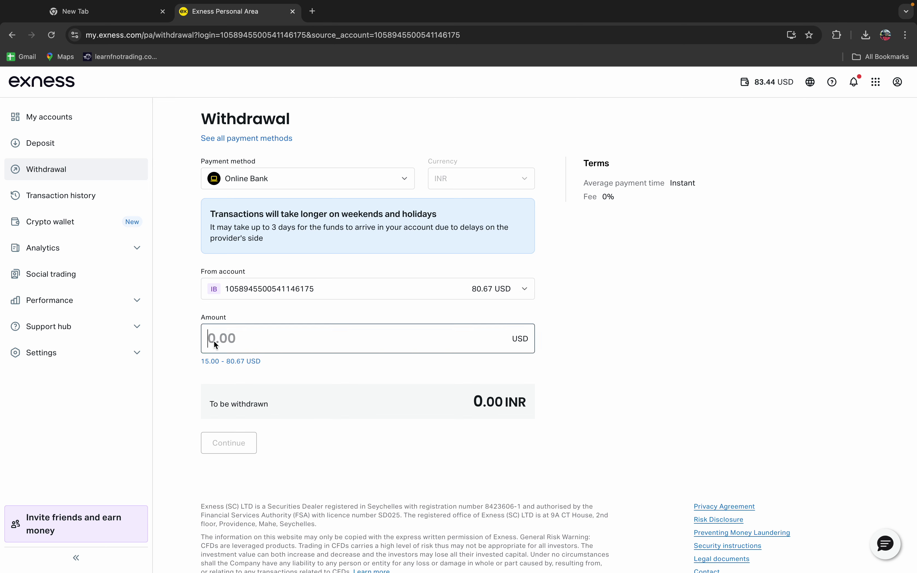
text(10)
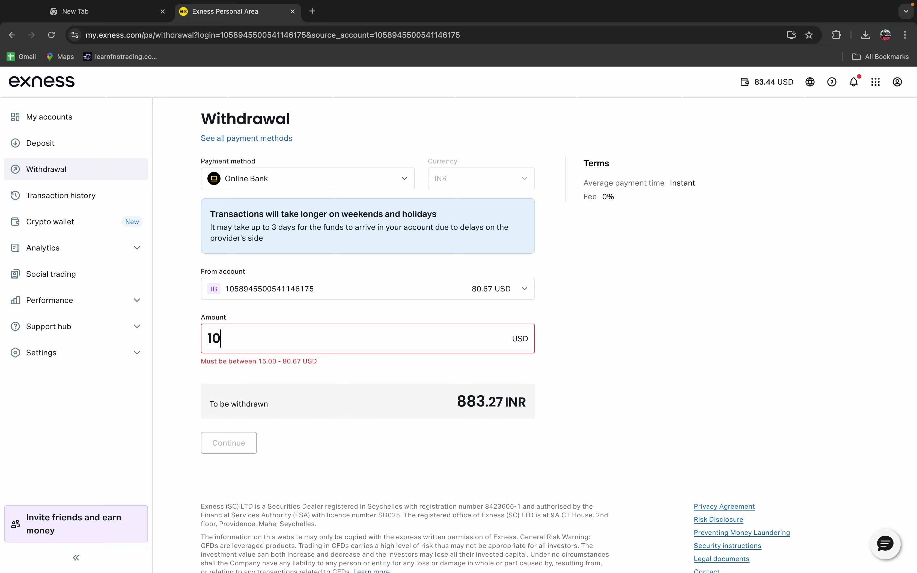
key(BackSpace)
key(BackSpace)
text(20)
click(234, 441)
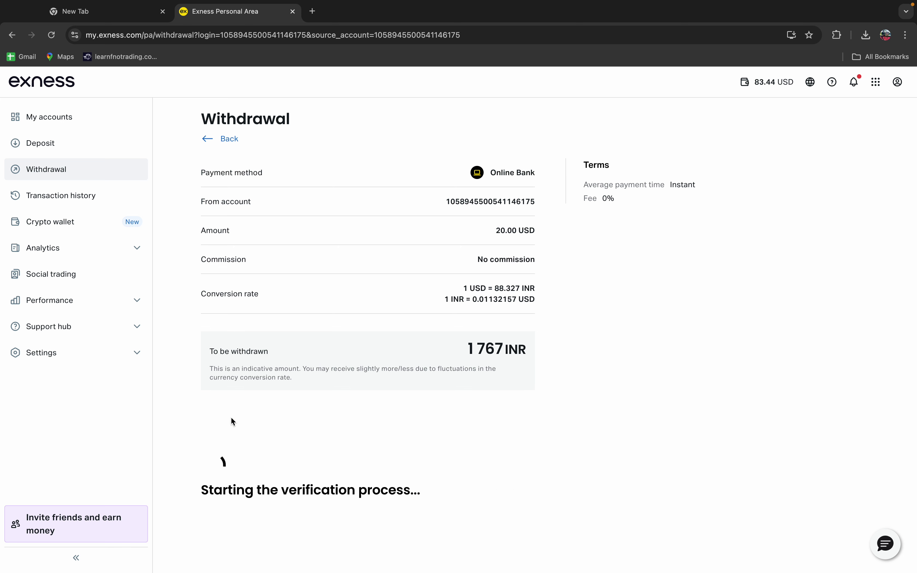
Review the withdrawal summary and the instructions for confirming the operation in the Exness Trade app.
scroll(232, 417, down, 6)
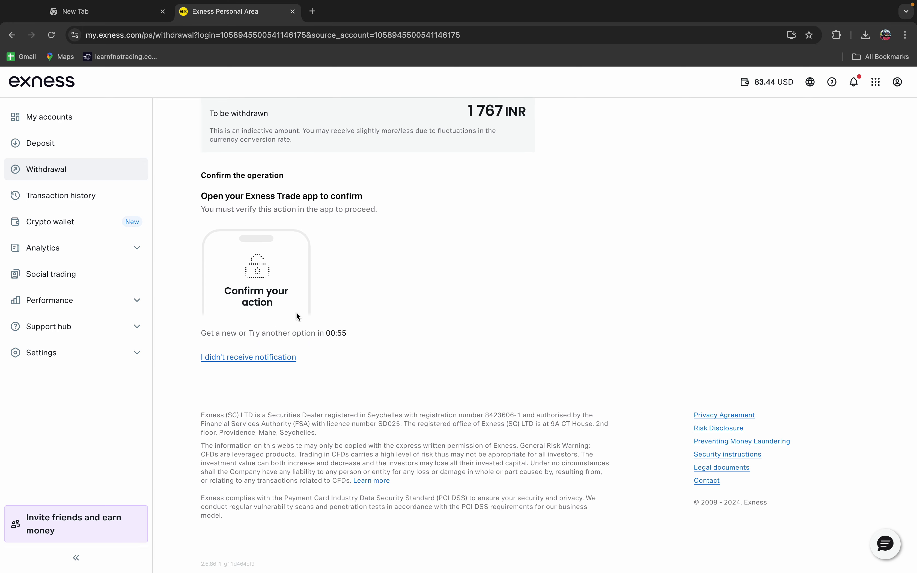
scroll(296, 313, up, 3)
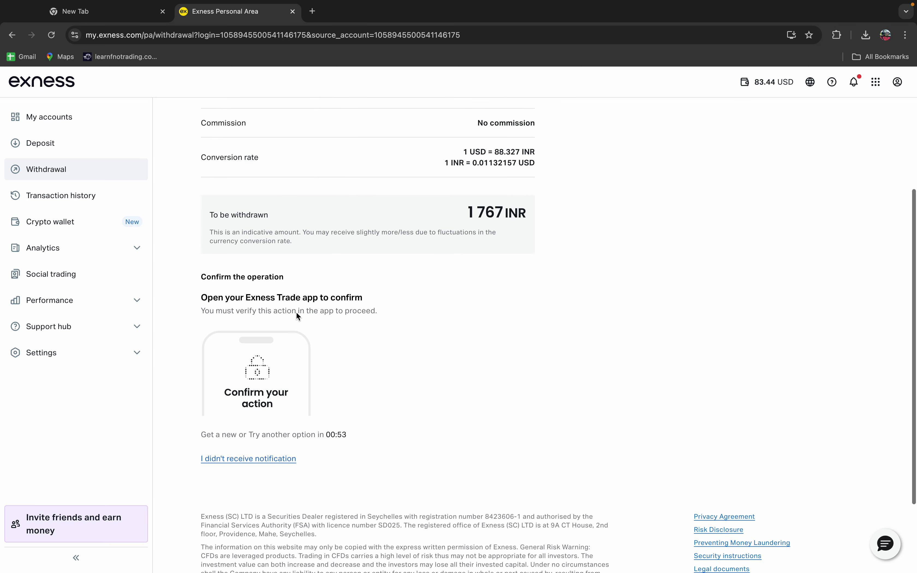
scroll(296, 314, up, 2)
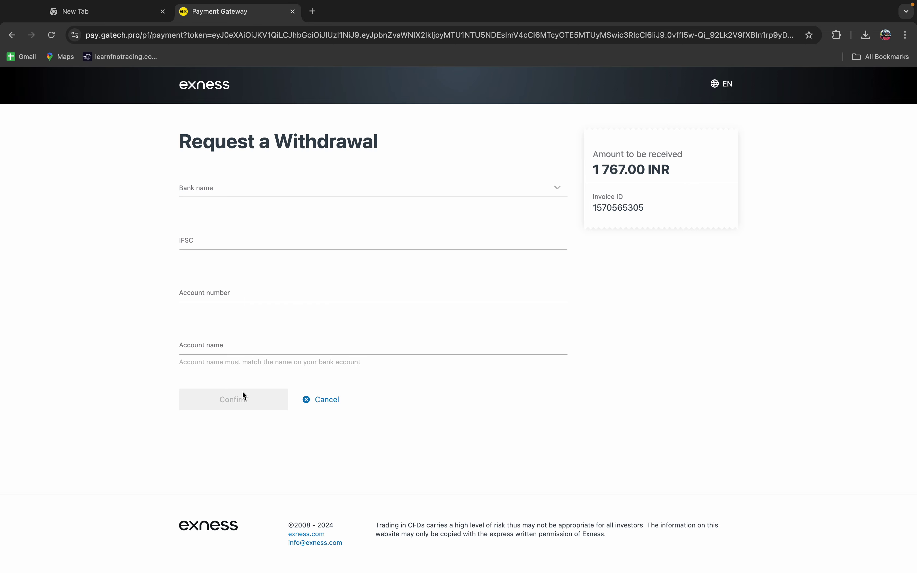
Examine the bank name, IFSC, account number and account name fields of the withdrawal request, and leave the form without submitting it.
click(228, 189)
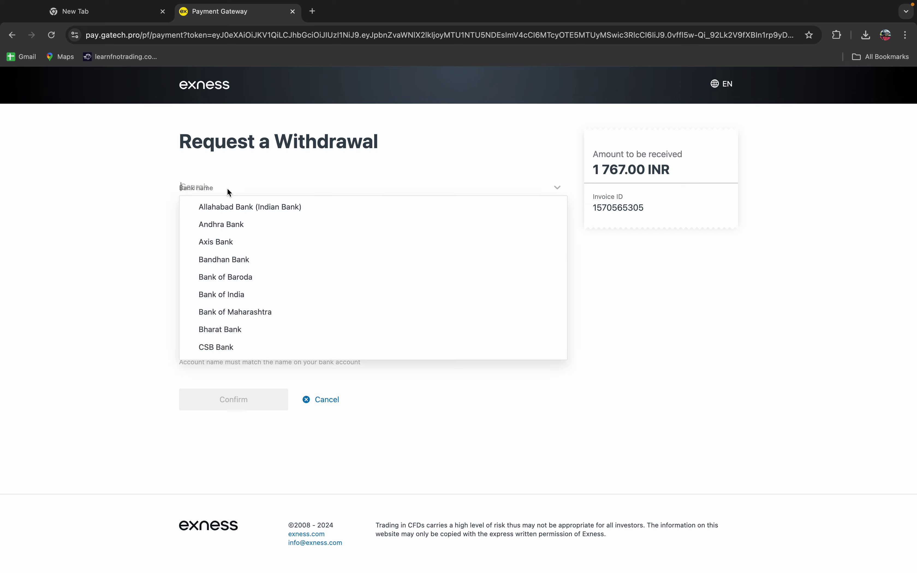
click(228, 189)
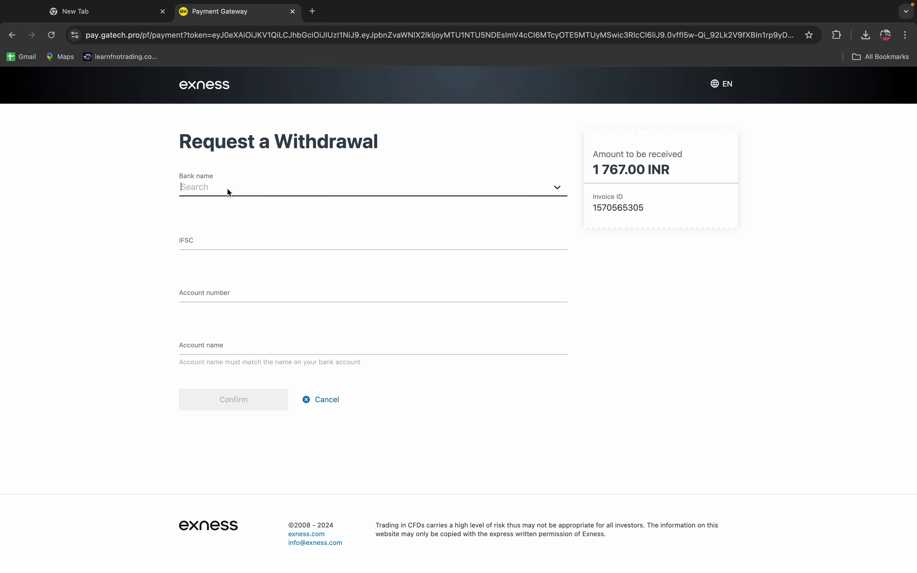
click(203, 247)
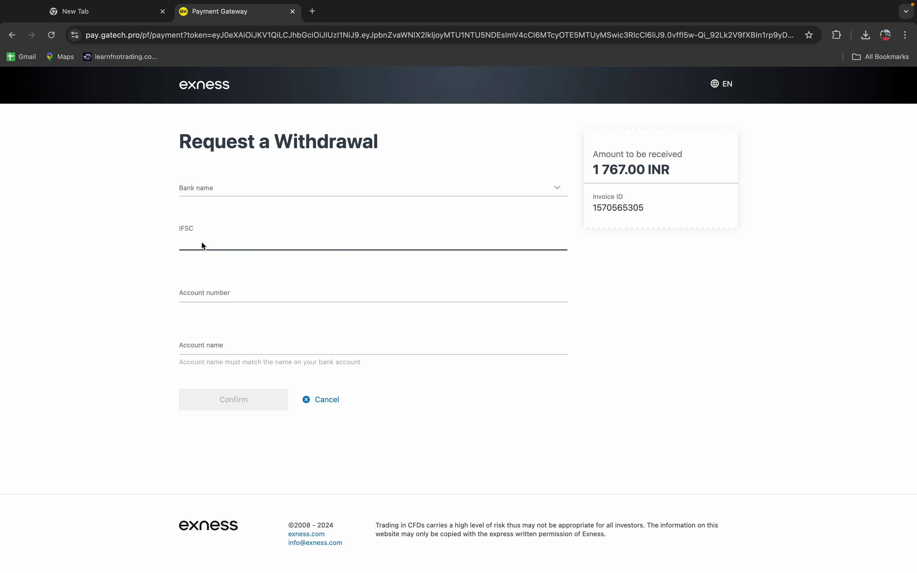
click(221, 292)
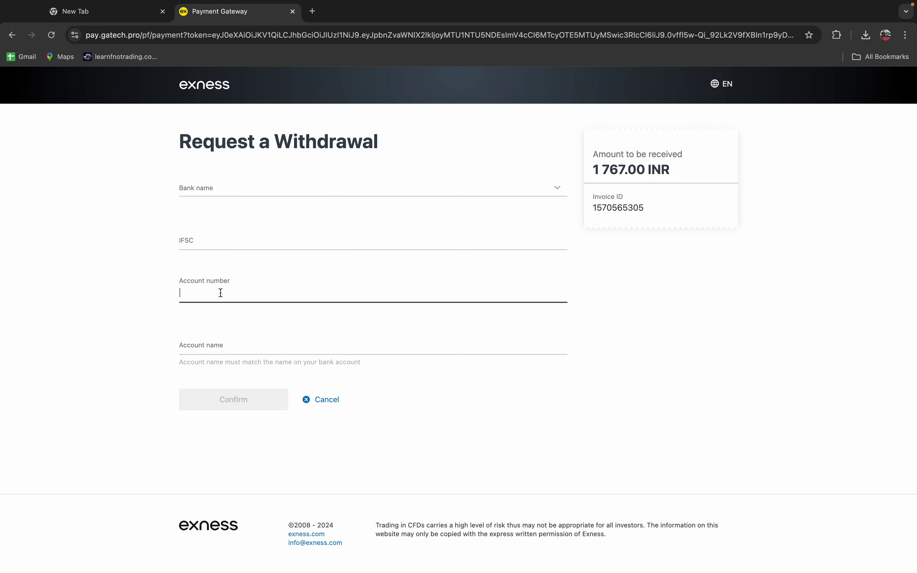
click(195, 349)
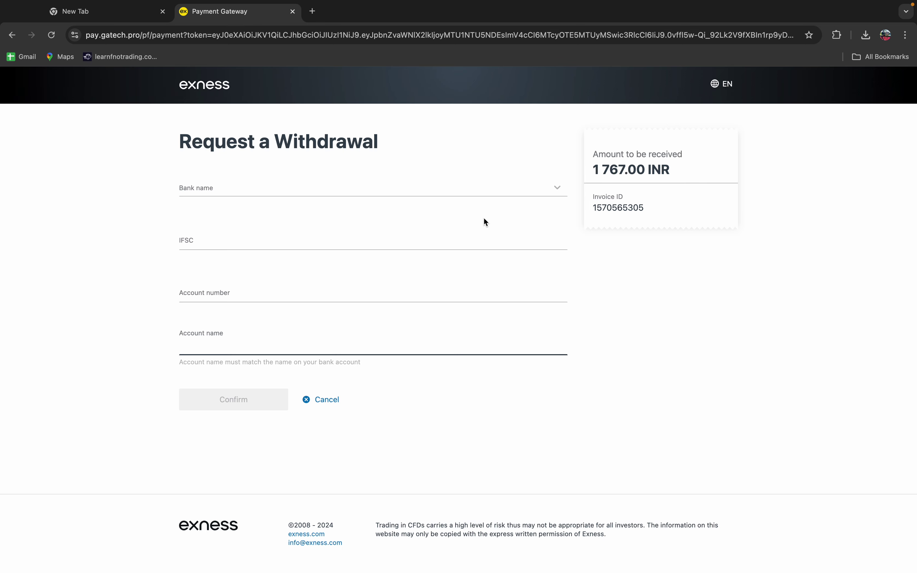
click(198, 345)
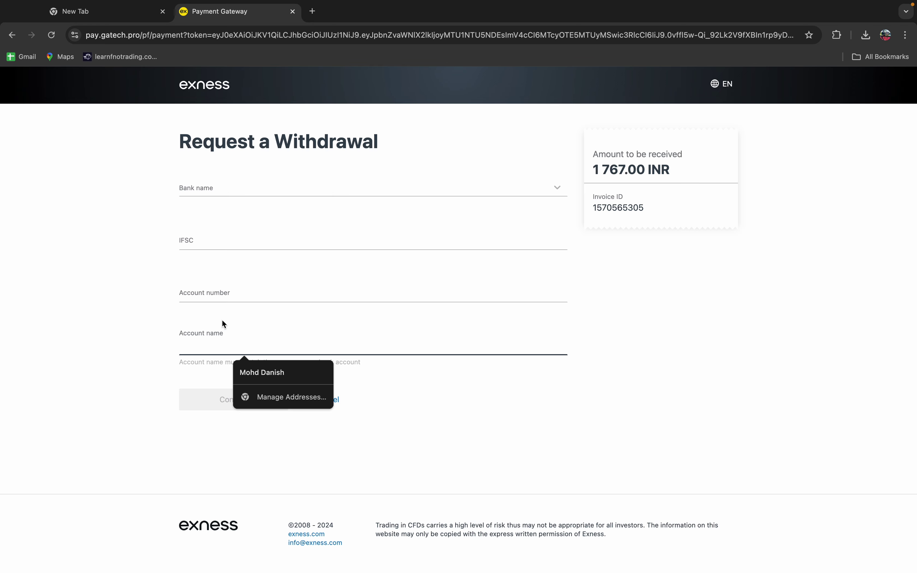
click(207, 285)
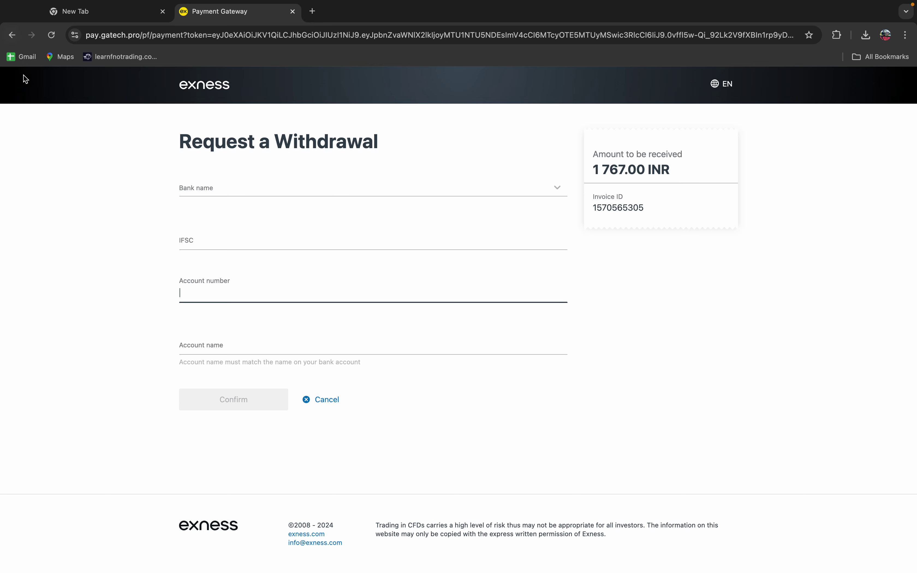
click(12, 35)
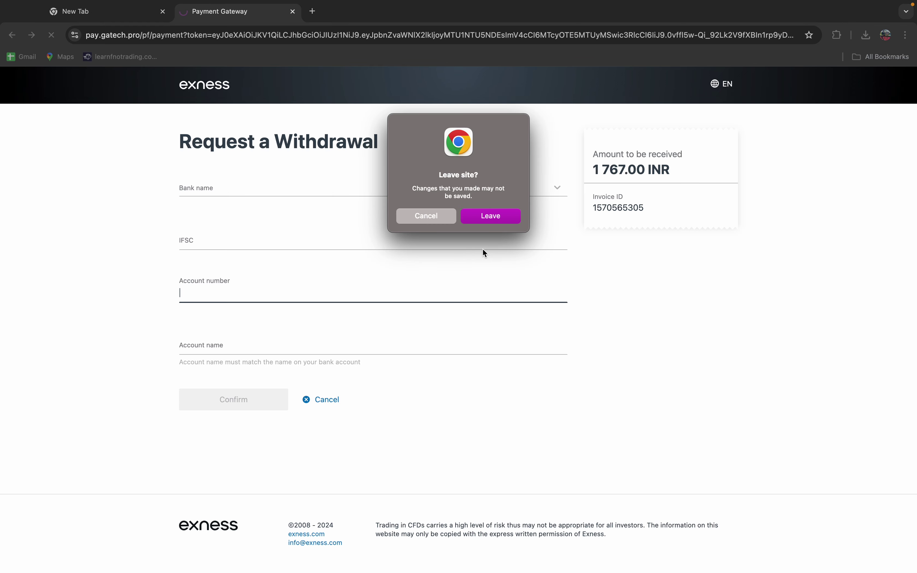
click(490, 222)
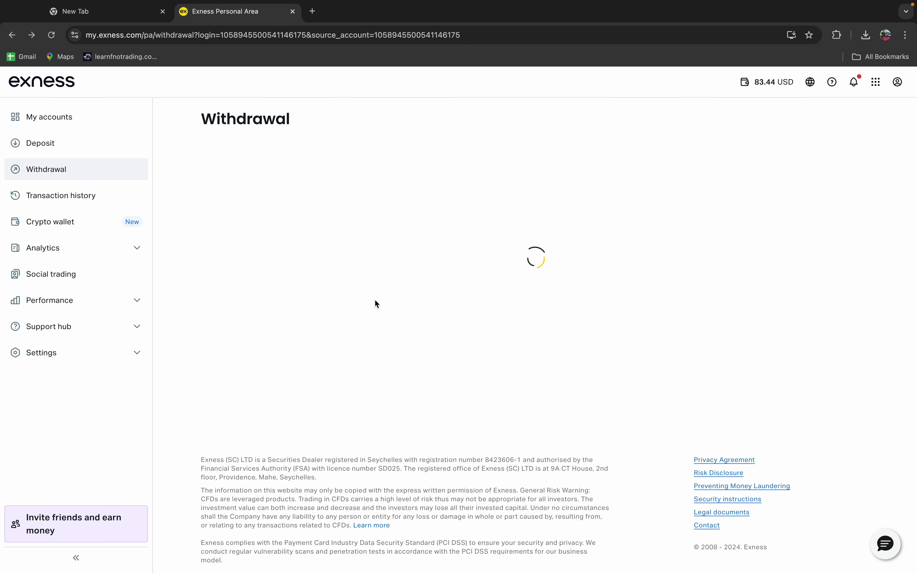
Try to start a new withdrawal from the partner wallet.
click(743, 84)
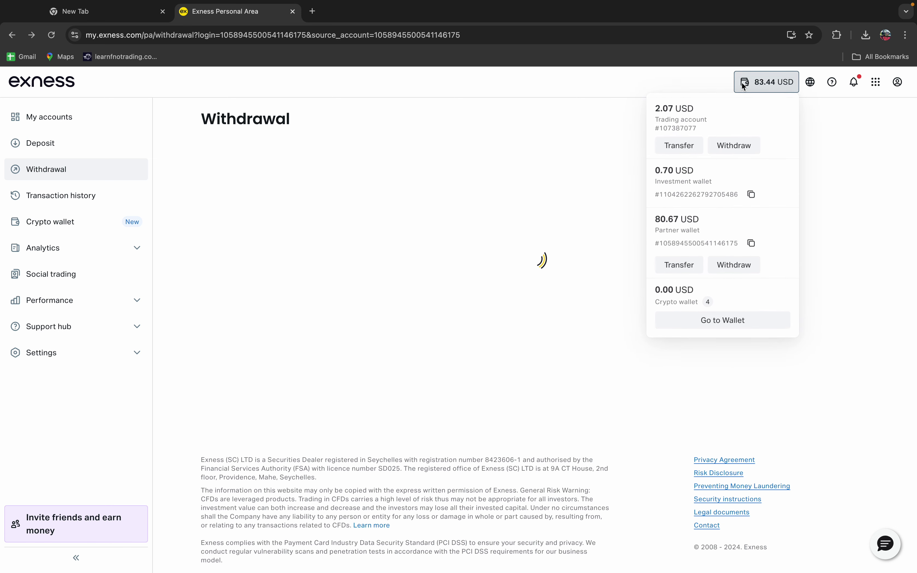
click(733, 262)
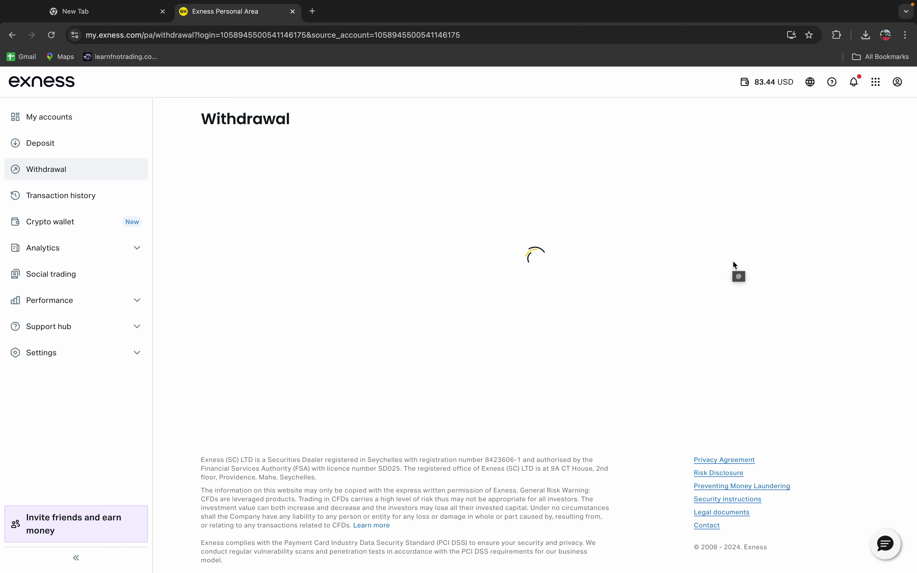
mouse_move(790, 4)
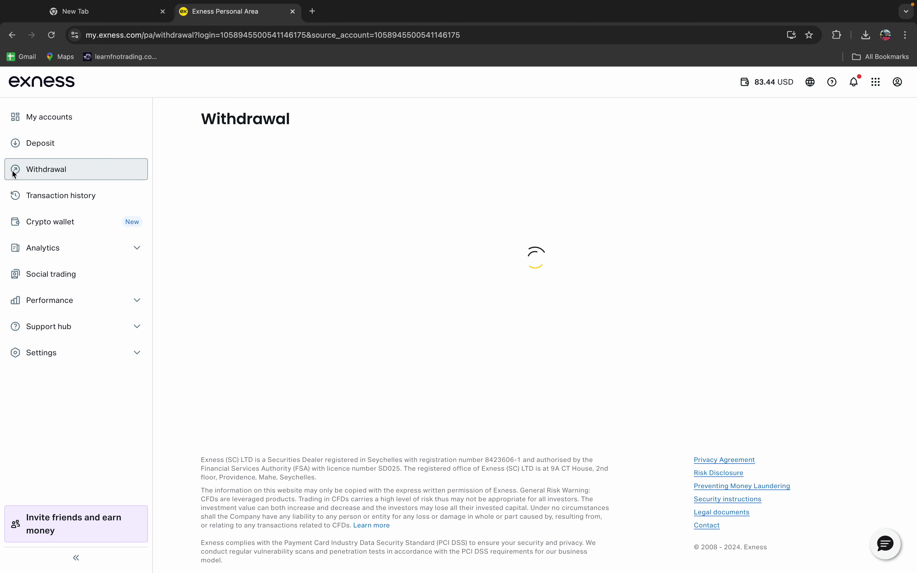
Examine the available deposit payment methods, including the UPI options, with their processing times, fees and limits.
click(39, 141)
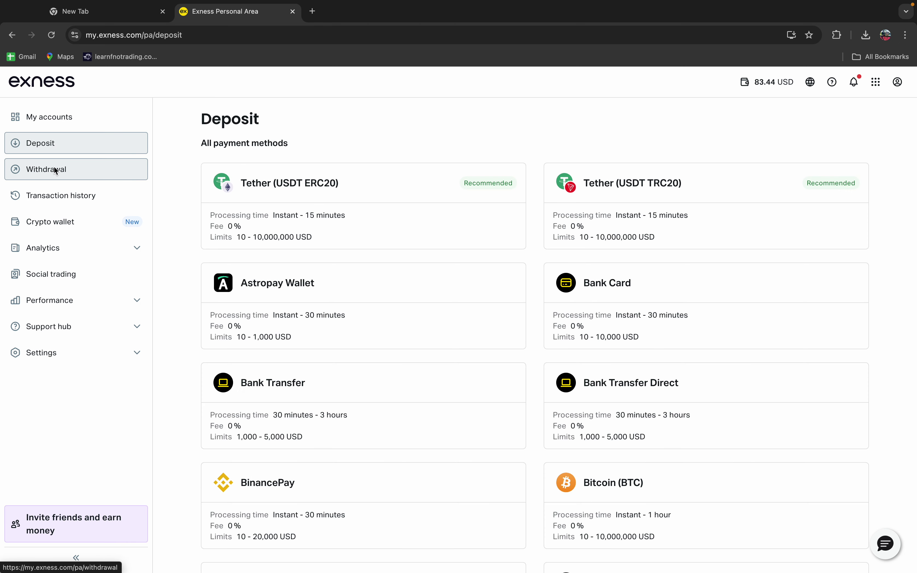
scroll(391, 217, down, 3)
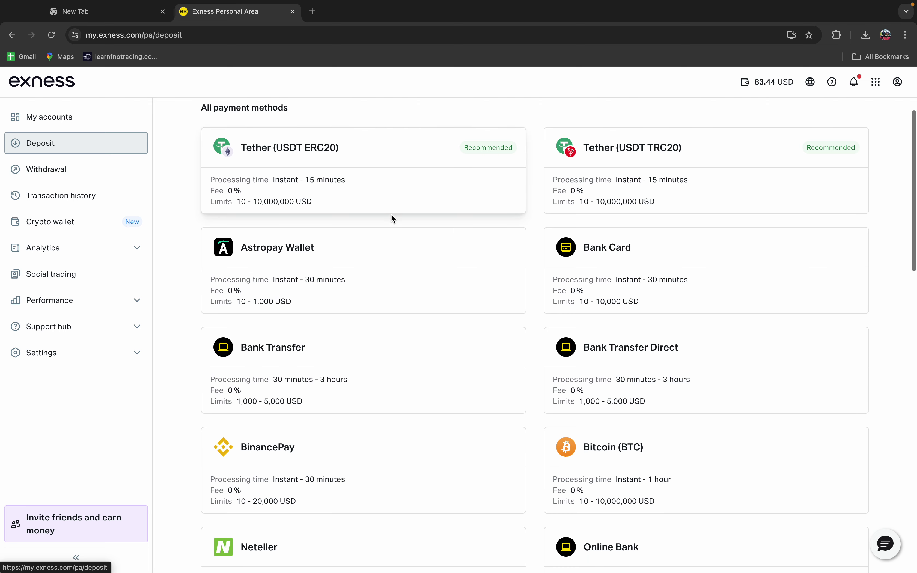
scroll(391, 215, down, 15)
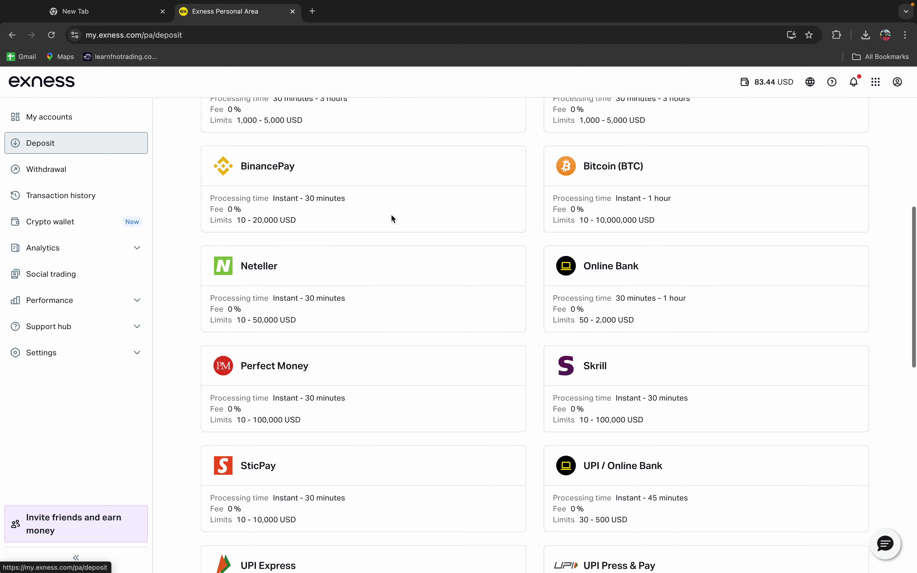
scroll(392, 216, down, 2)
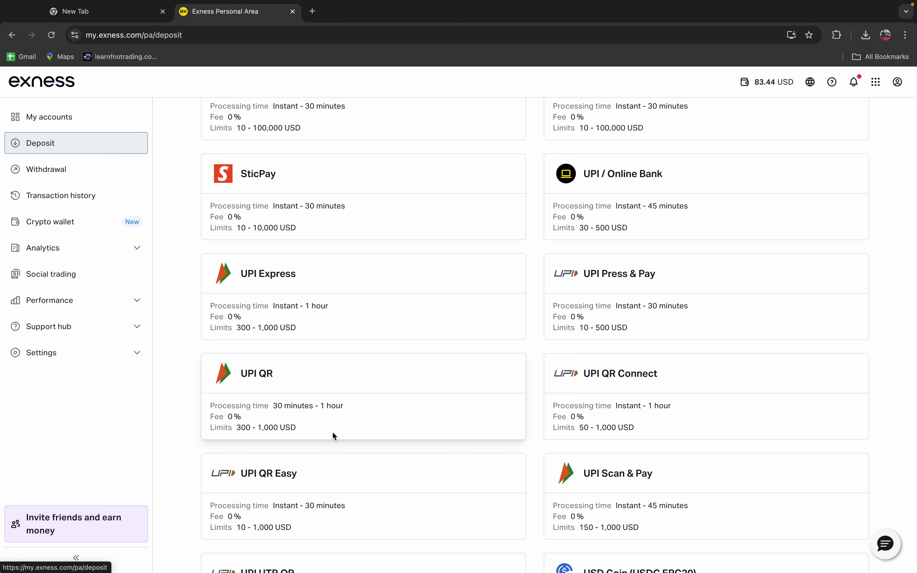
scroll(356, 424, down, 2)
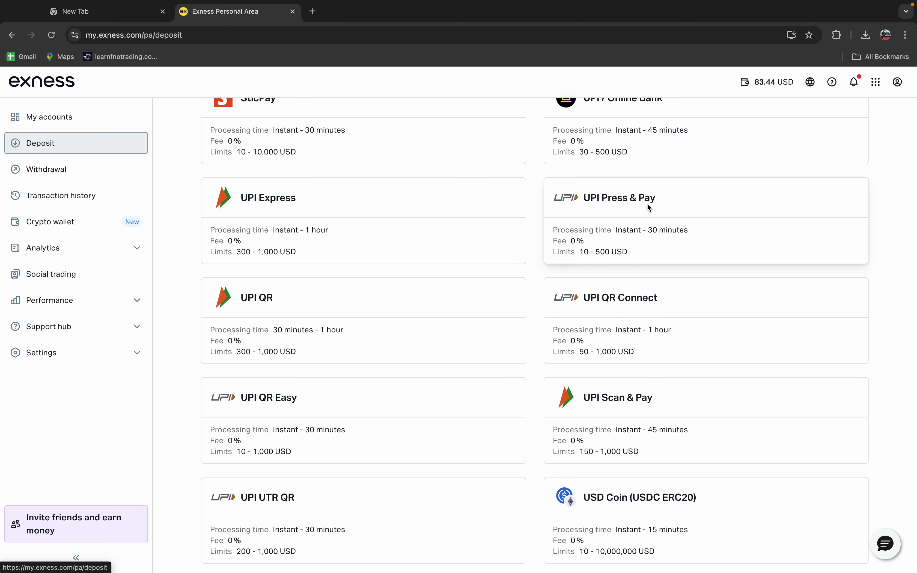
scroll(647, 202, up, 1)
scroll(648, 207, up, 1)
scroll(629, 211, up, 1)
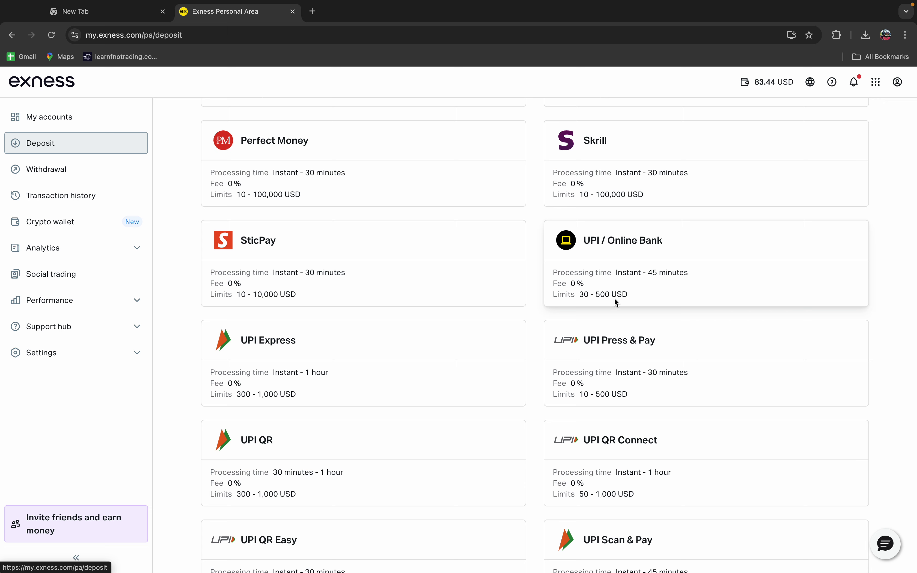
scroll(615, 298, down, 3)
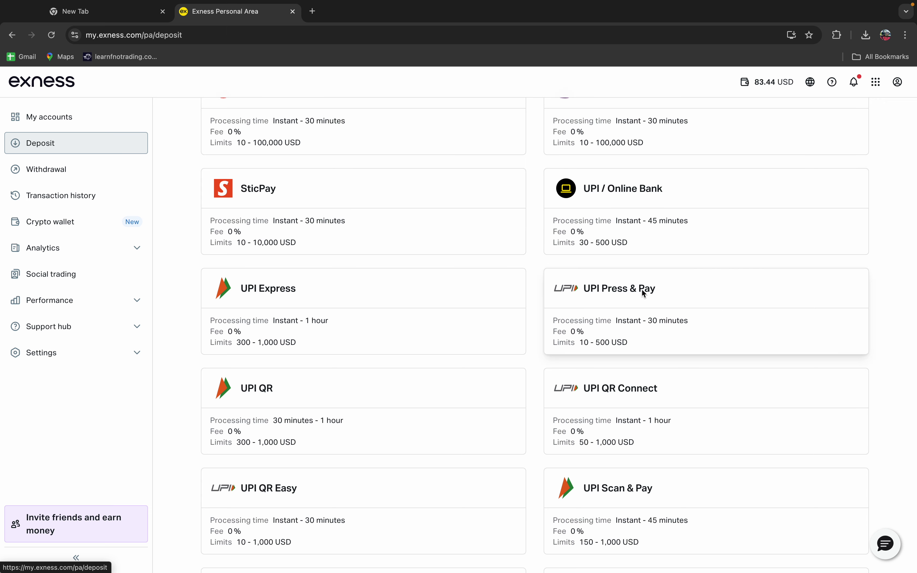
scroll(642, 293, down, 1)
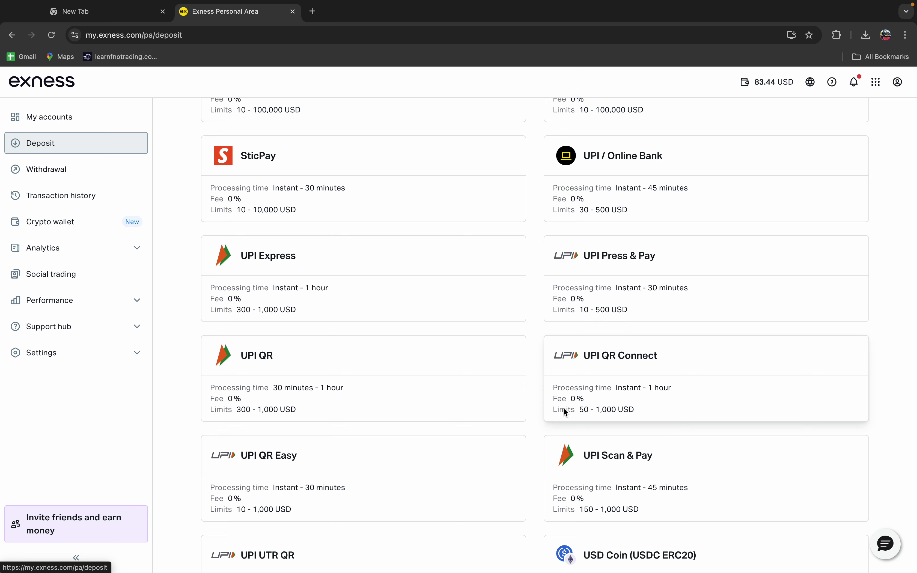
scroll(258, 350, down, 1)
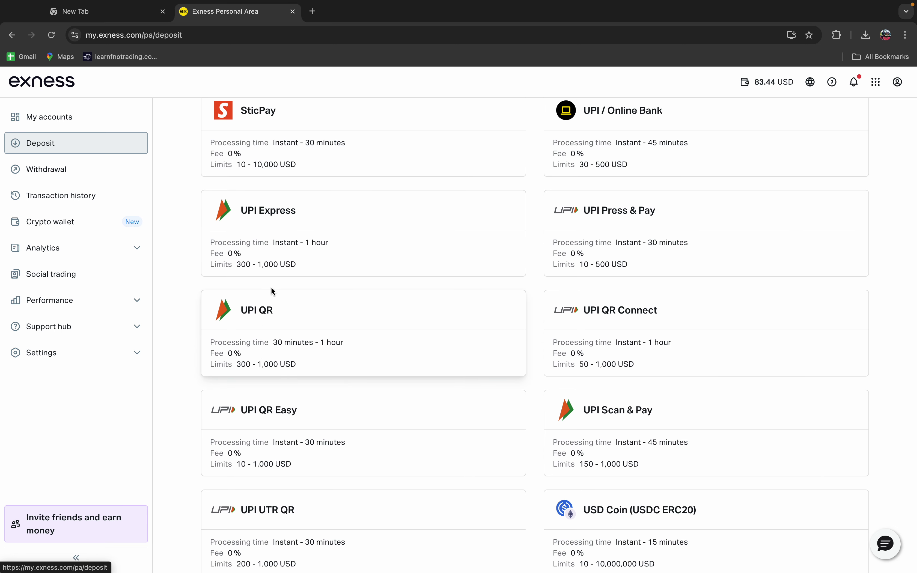
scroll(341, 286, down, 3)
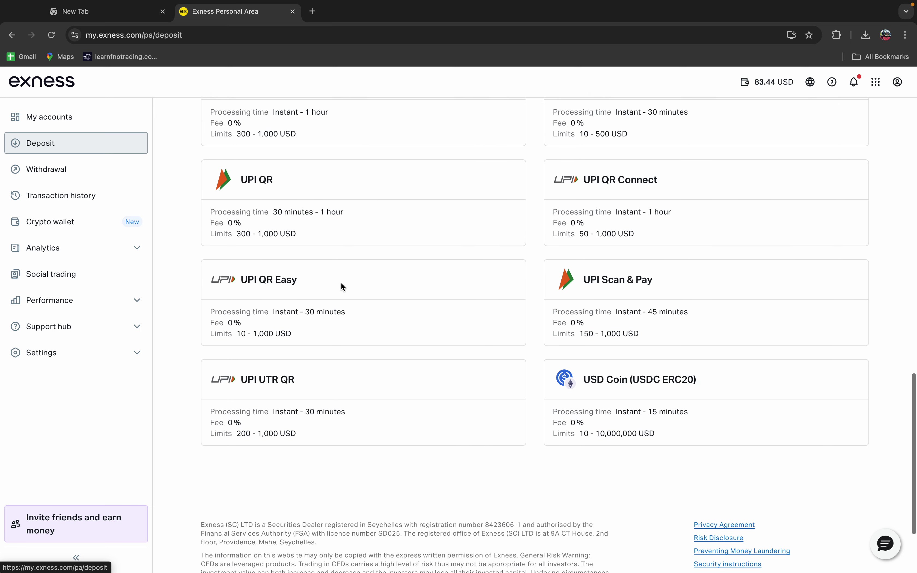
scroll(341, 287, down, 1)
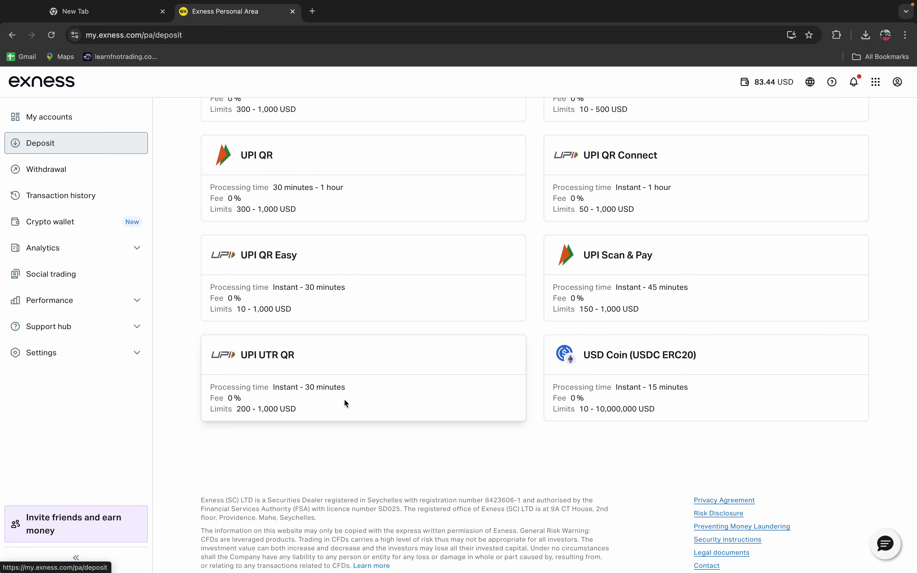
Choose UPI / Online Bank as the deposit payment method.
scroll(651, 311, up, 2)
scroll(651, 311, up, 7)
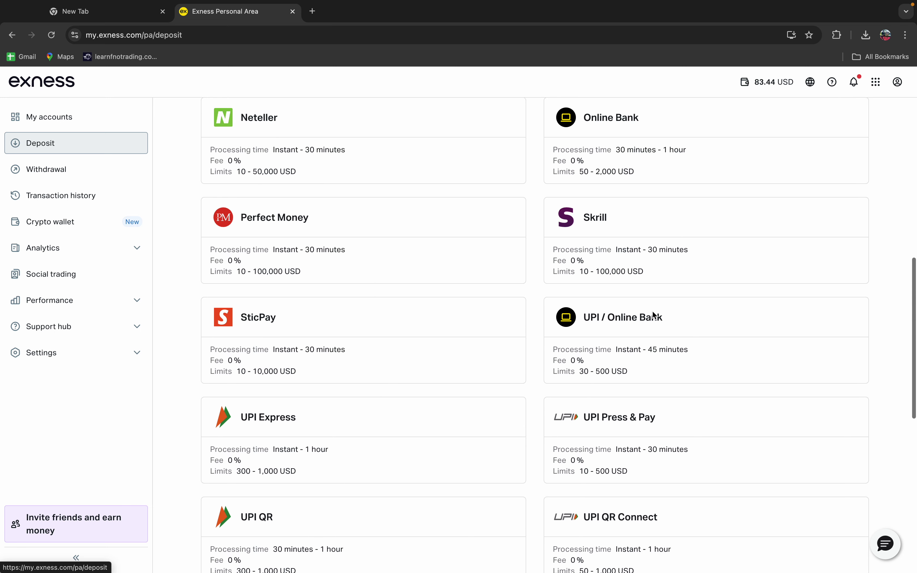
scroll(652, 311, down, 4)
scroll(652, 312, down, 2)
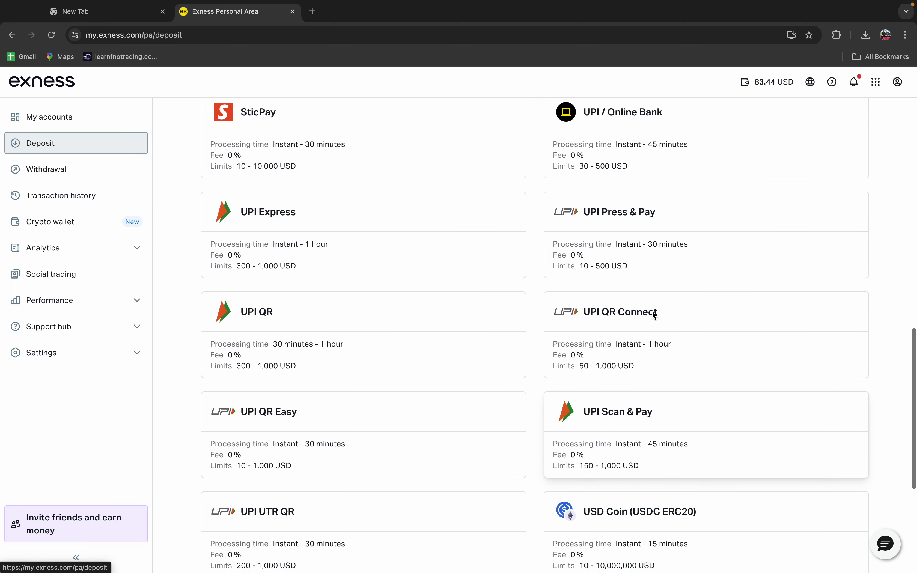
scroll(653, 313, up, 1)
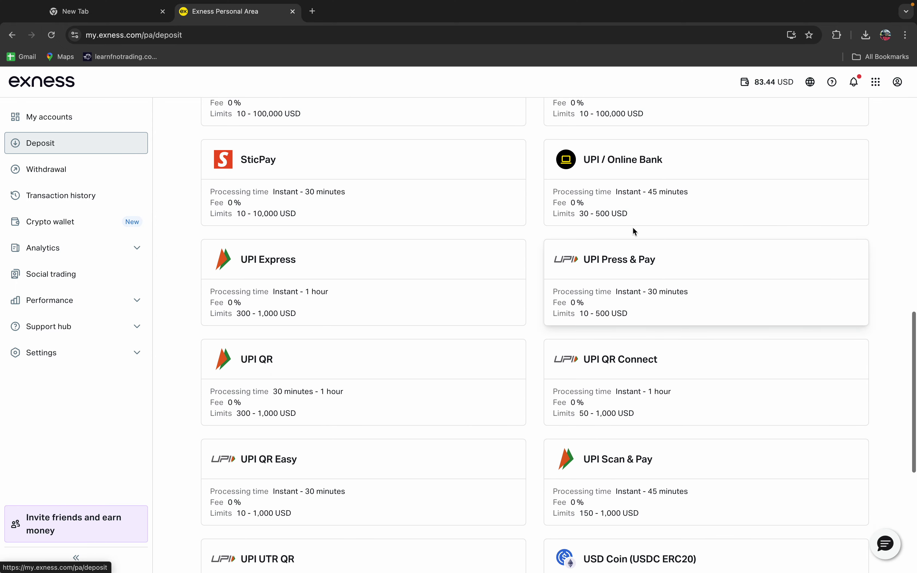
click(624, 199)
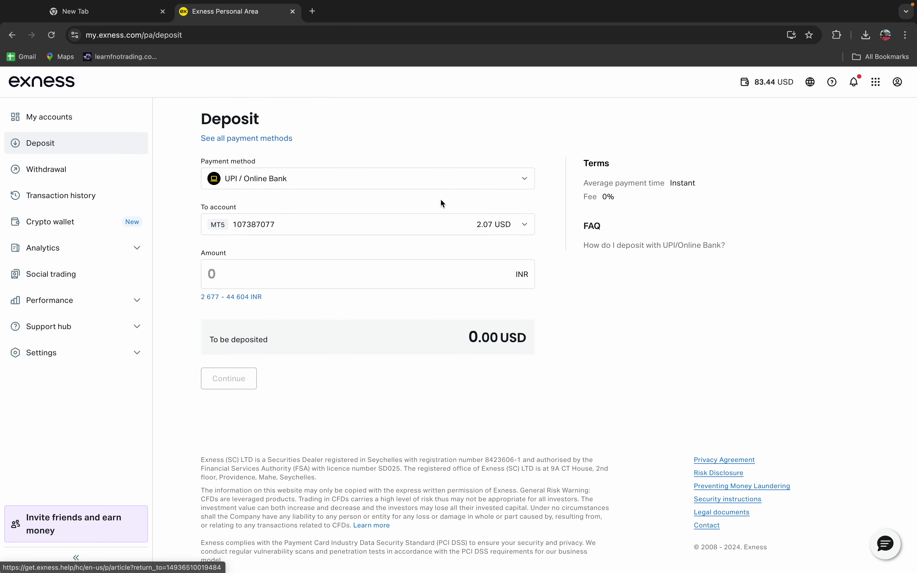
Enter a deposit amount of 20 INR and keep the MT5 trading account as the destination and UPI / Online Bank as the method.
click(416, 278)
text(200)
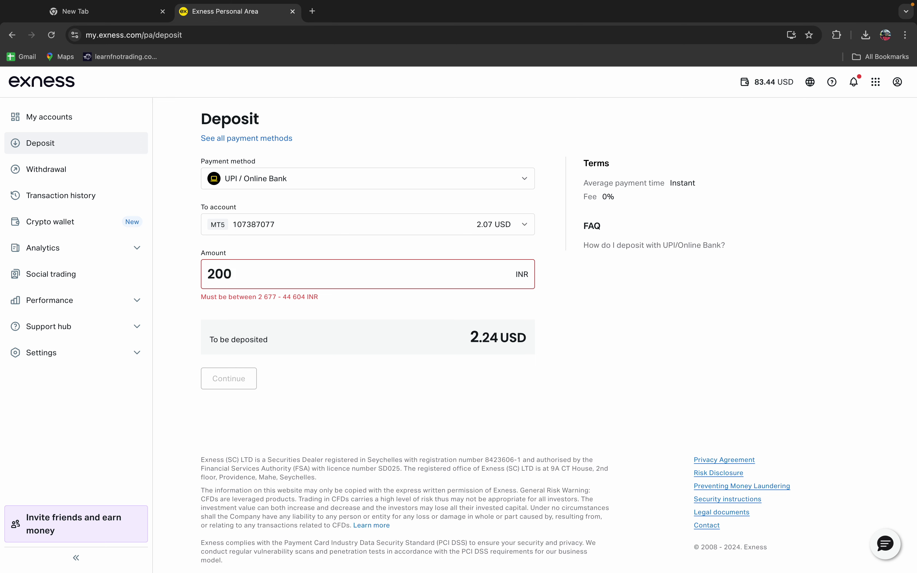
key(BackSpace)
click(521, 224)
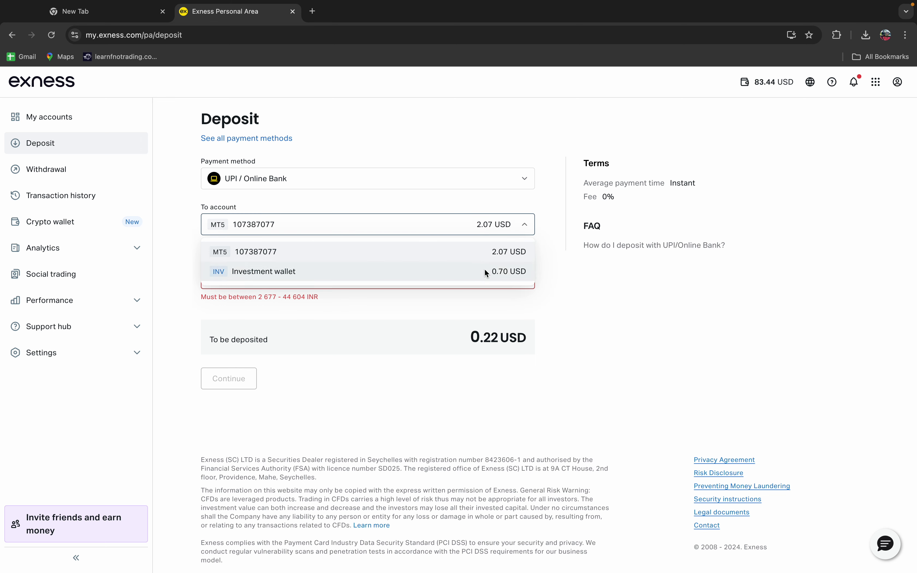
click(471, 252)
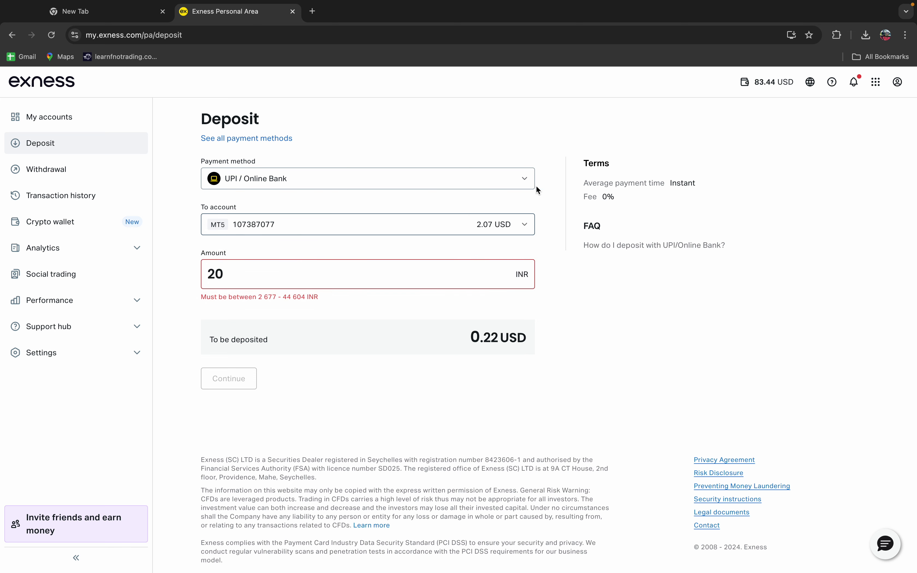
click(524, 177)
click(525, 179)
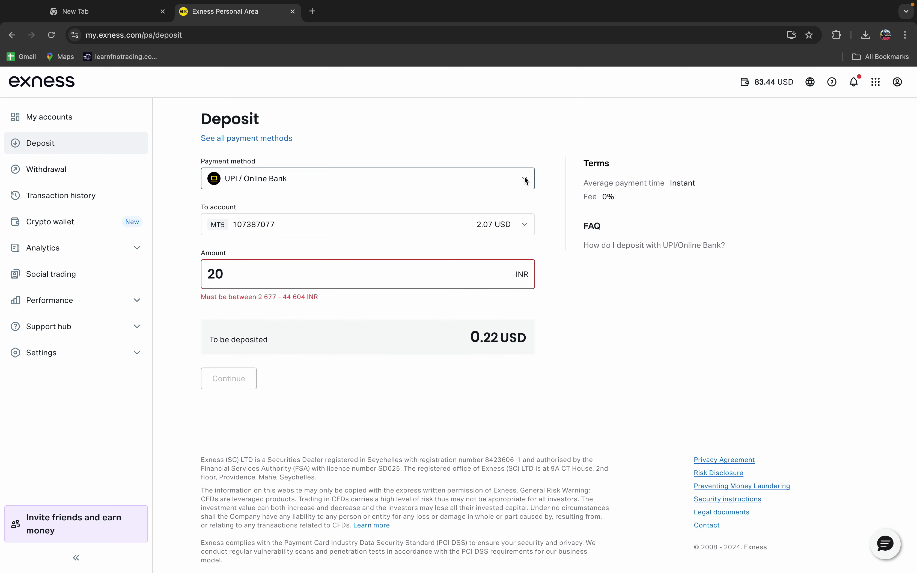
click(319, 275)
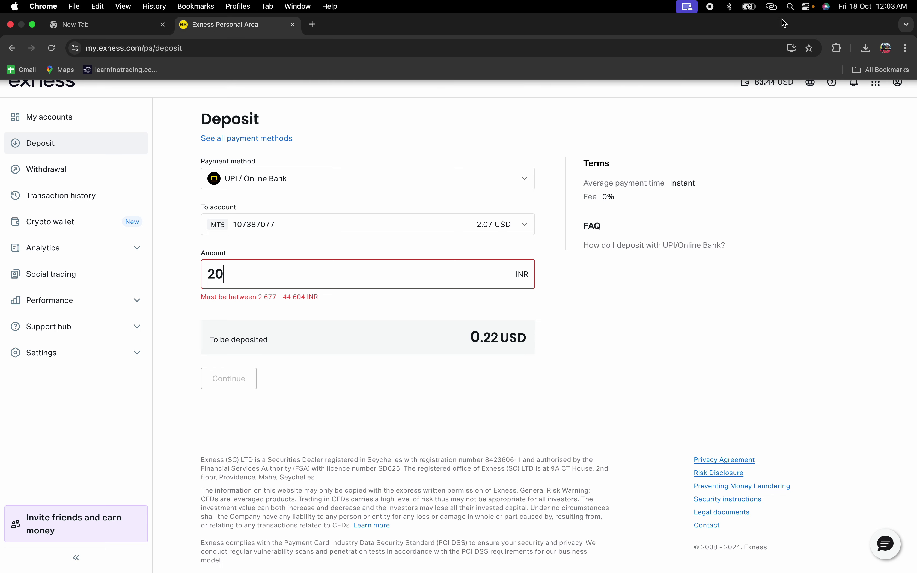
Open the withdrawal page for the partner wallet and review its available payment methods.
click(755, 84)
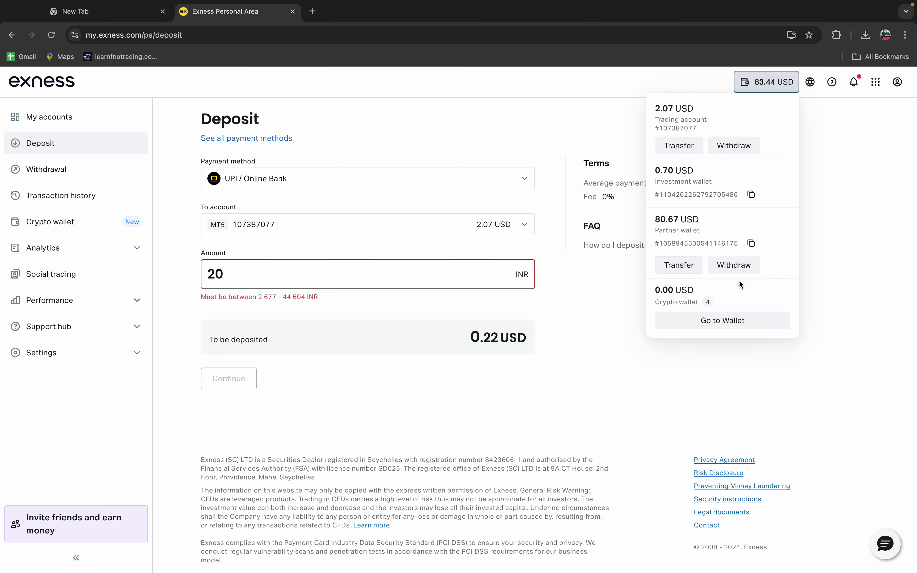
click(737, 266)
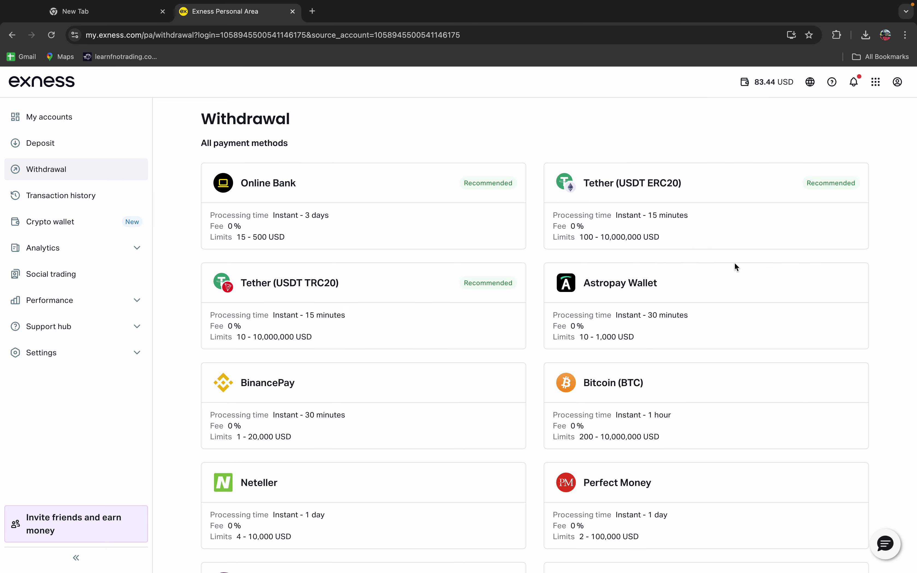
scroll(330, 309, down, 6)
scroll(330, 309, up, 4)
scroll(330, 307, up, 2)
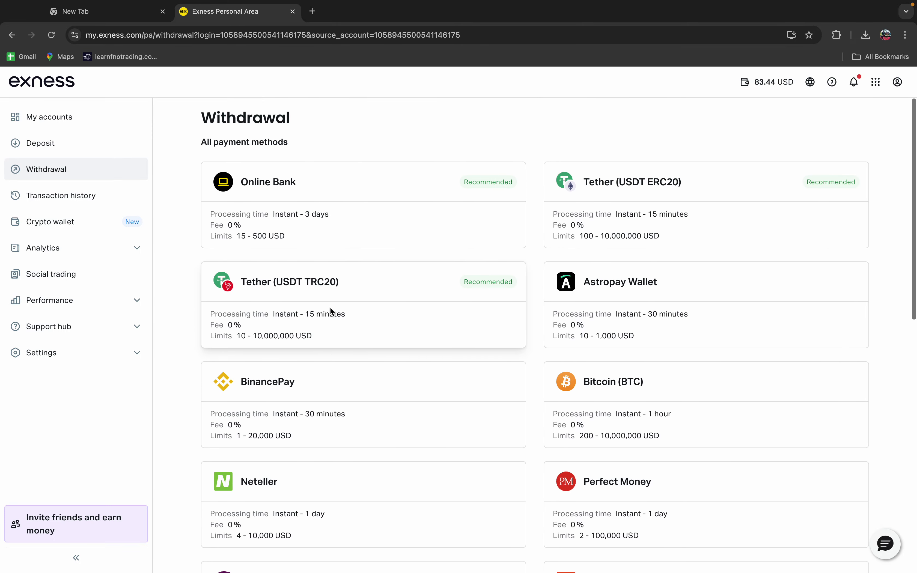
Open the withdrawal page for the trading account and review its payment methods and transfer options.
click(739, 85)
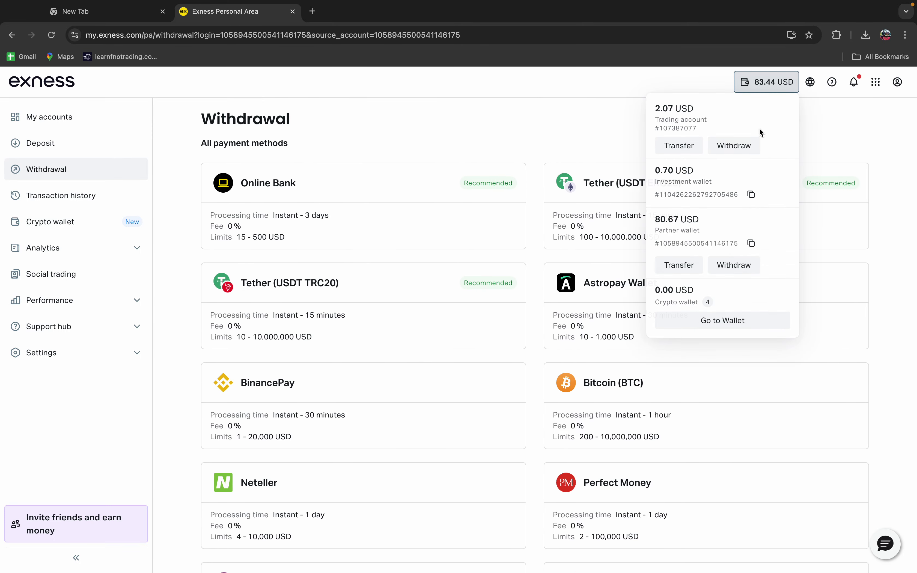
click(730, 145)
scroll(729, 141, down, 2)
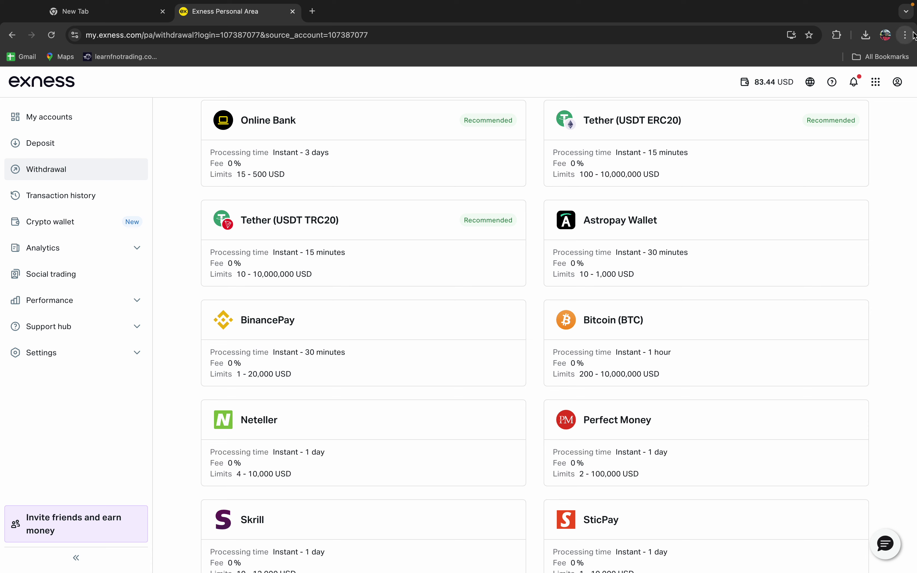
click(738, 87)
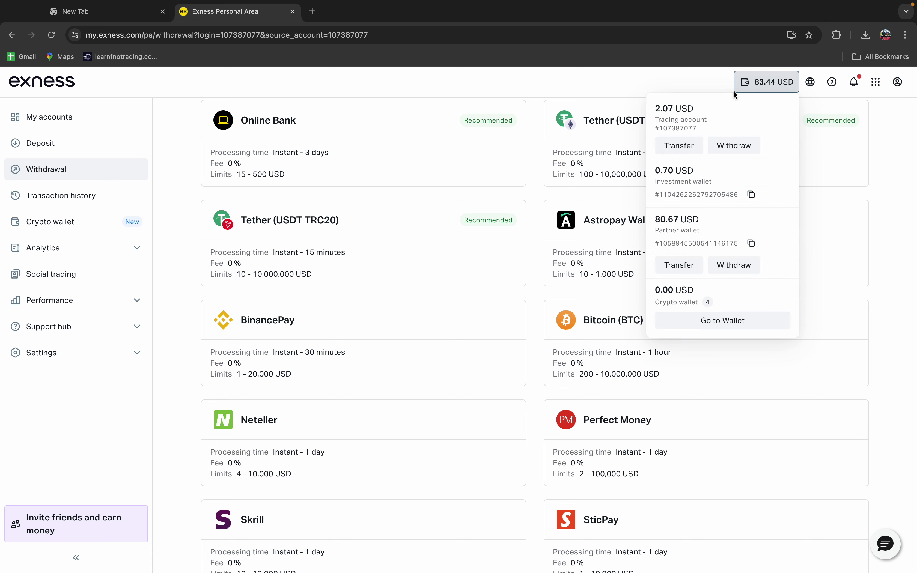
click(727, 144)
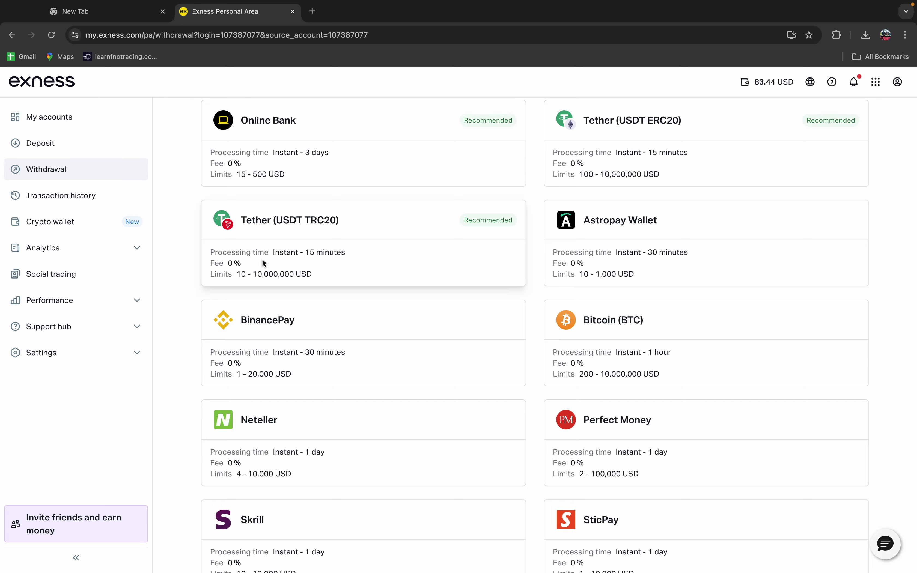
scroll(401, 350, down, 2)
scroll(401, 350, down, 10)
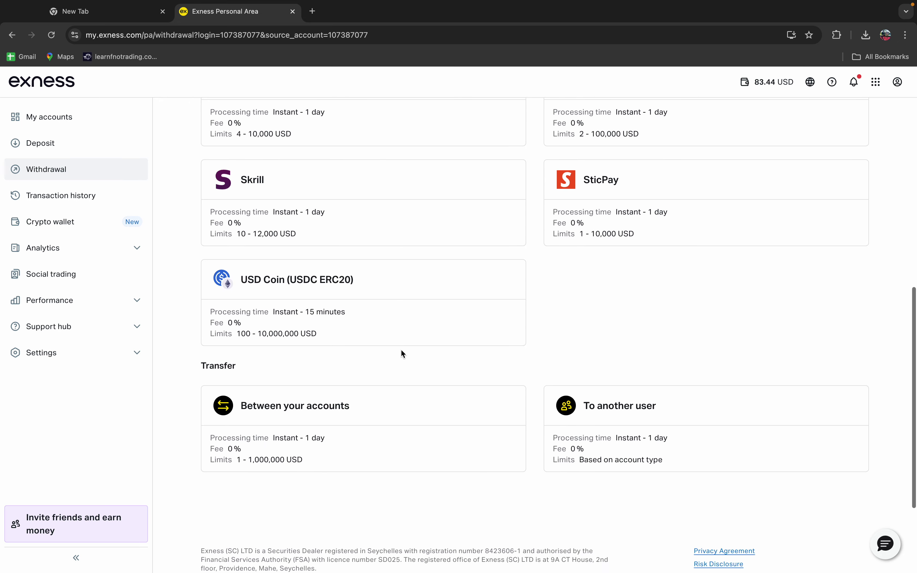
scroll(401, 351, up, 9)
scroll(401, 352, up, 4)
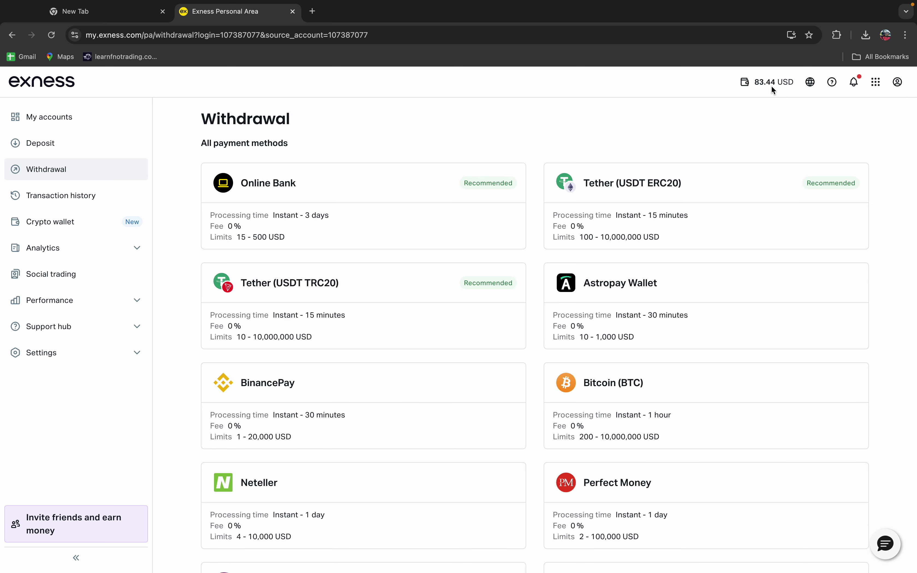
Review the balances of the trading account and the investment, partner and crypto wallets, and close the balance overview.
click(749, 88)
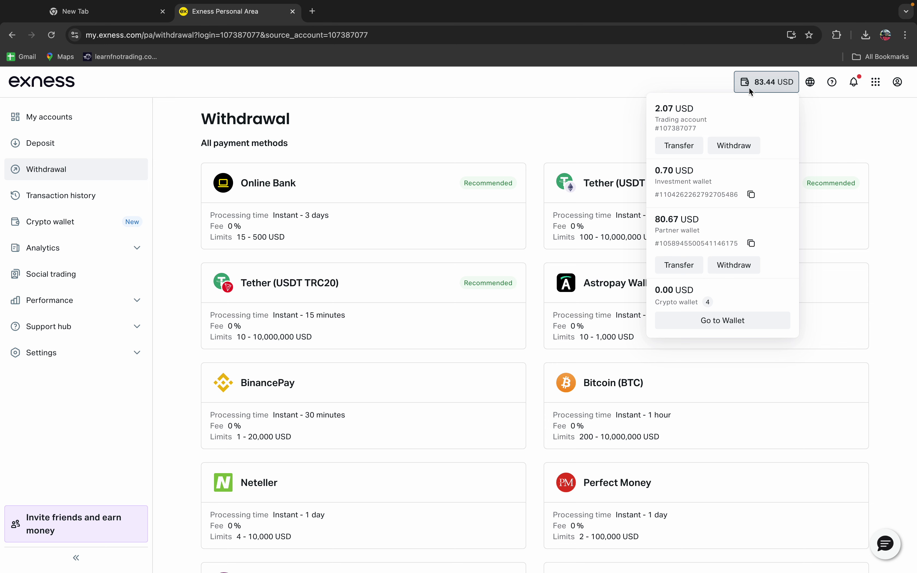
click(508, 226)
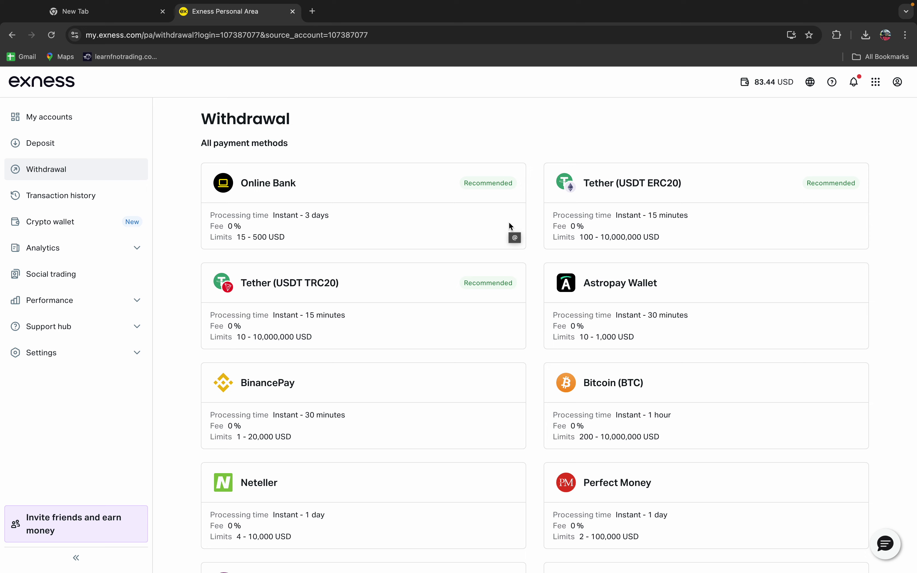
scroll(499, 315, down, 2)
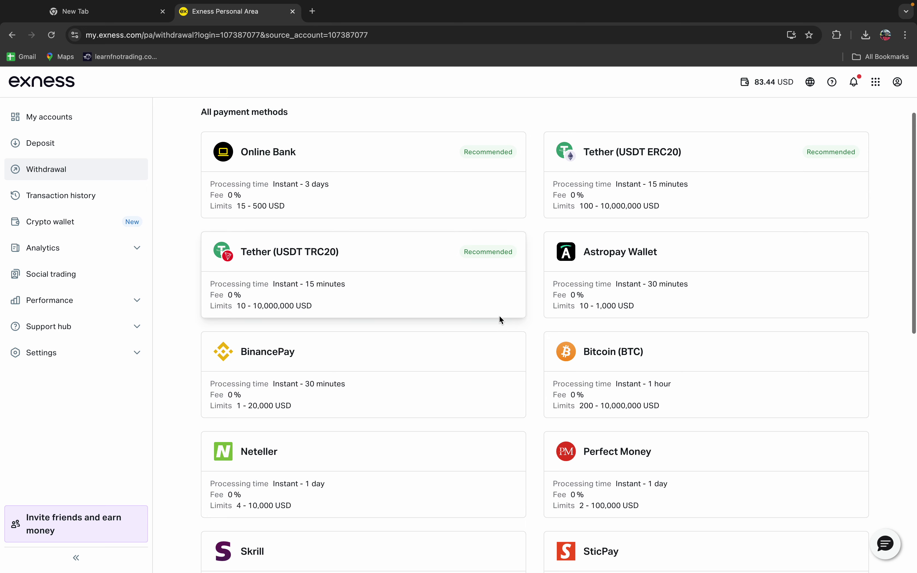
Open the general withdrawal page and examine the processing times, fees and limits of its payment methods and transfers.
click(47, 176)
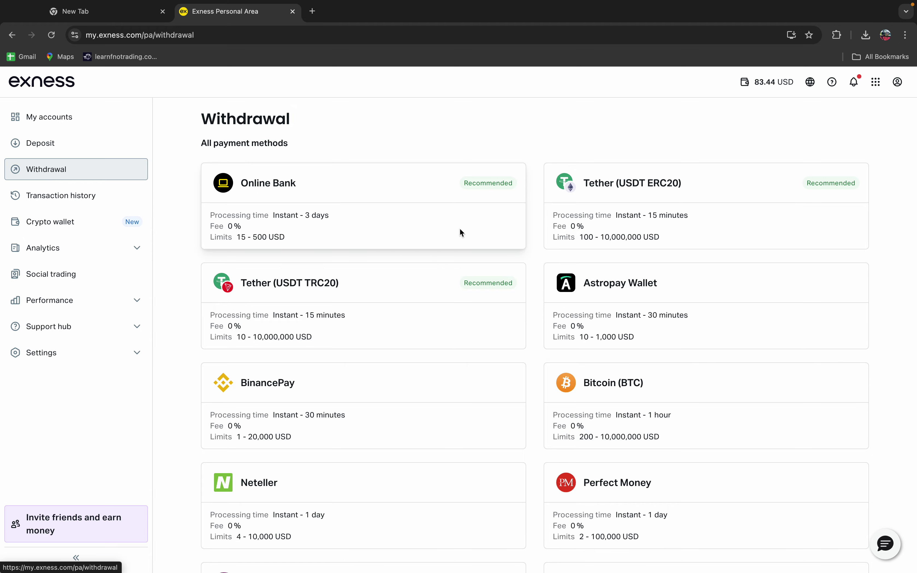
scroll(460, 231, down, 15)
scroll(460, 232, up, 5)
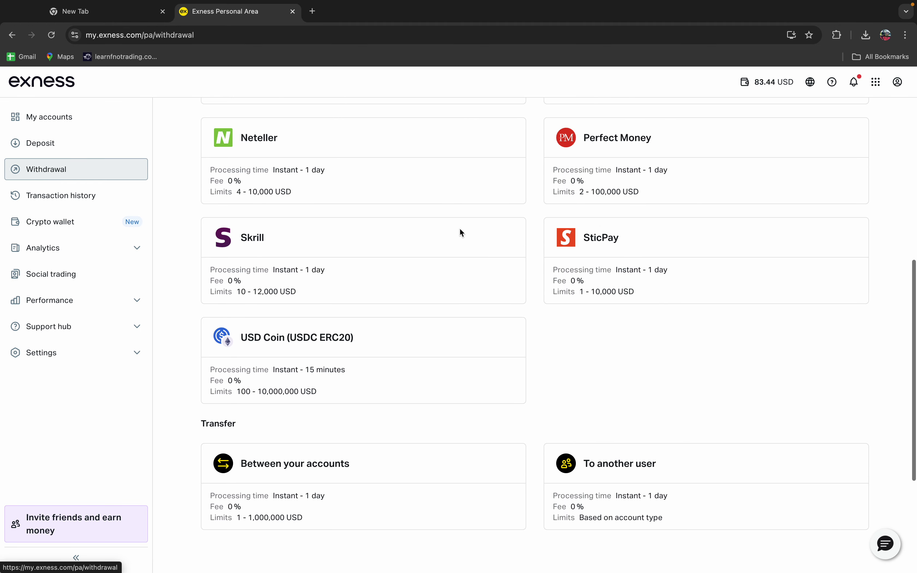